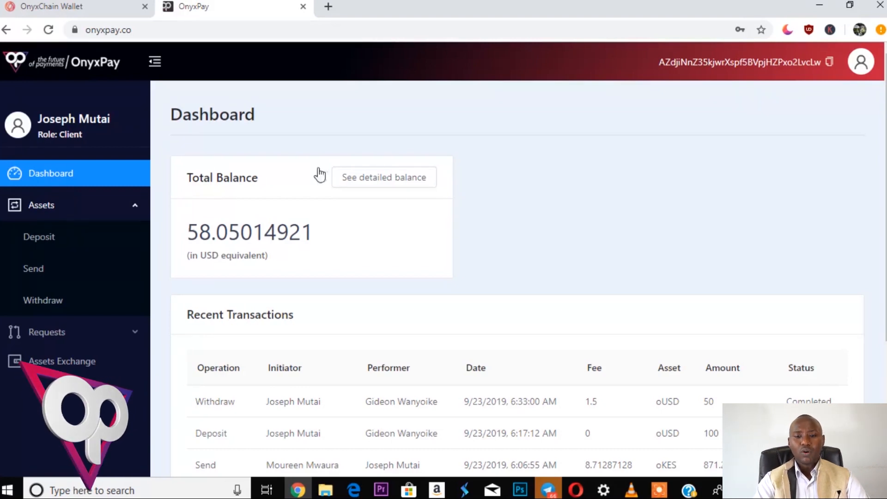
Step: Review the detailed balance per asset, close it, and look through the recent transactions on the dashboard
click(383, 184)
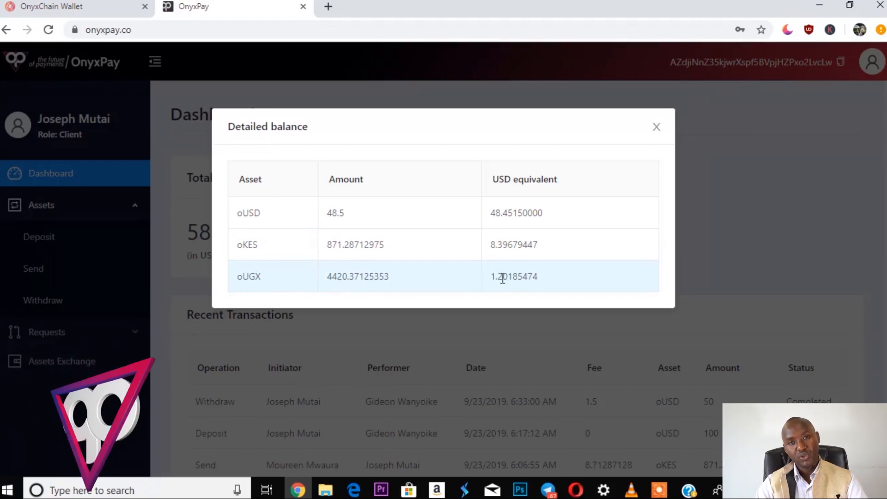
click(658, 126)
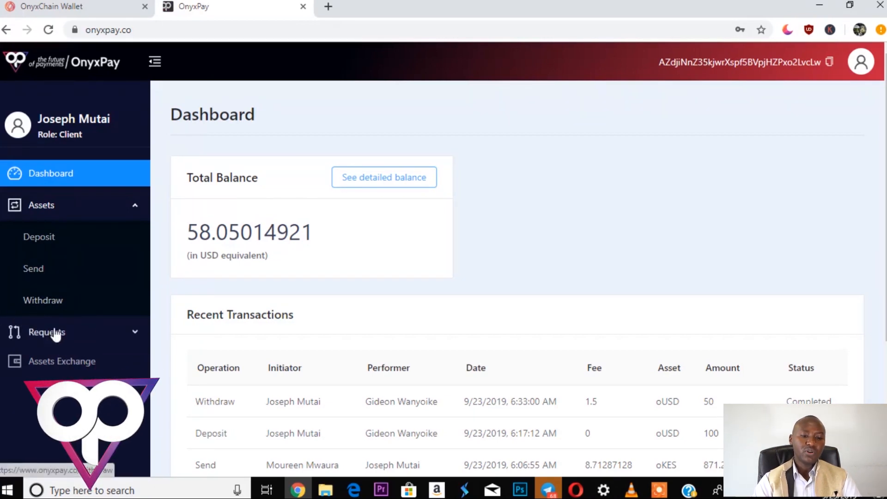
scroll(851, 230, down, 1)
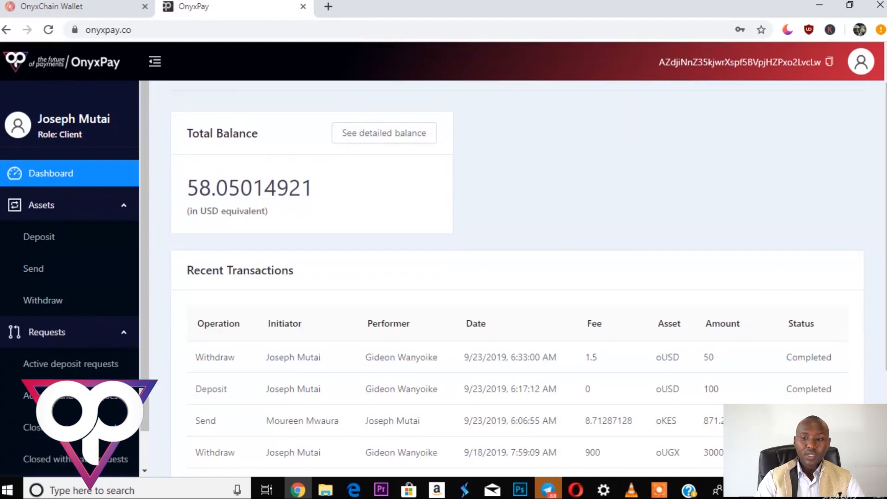
scroll(467, 189, down, 2)
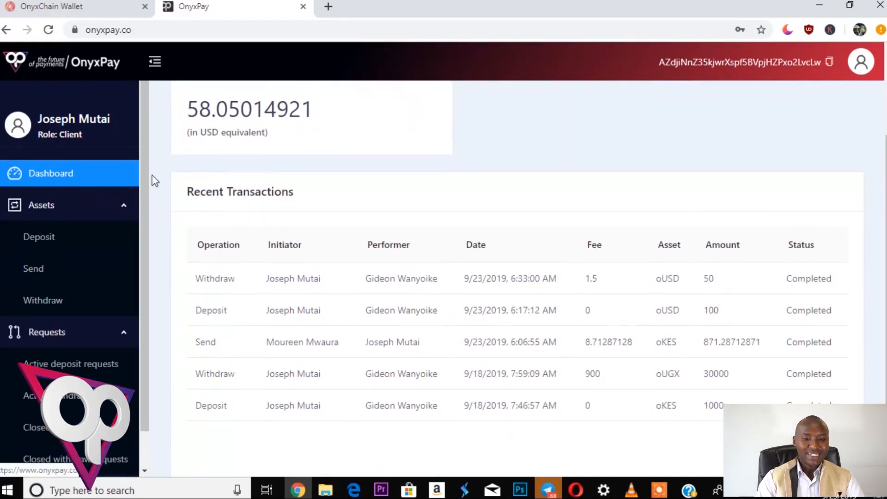
Step: View the active deposit, active withdraw, closed deposit and closed withdraw requests one after another
scroll(143, 194, down, 1)
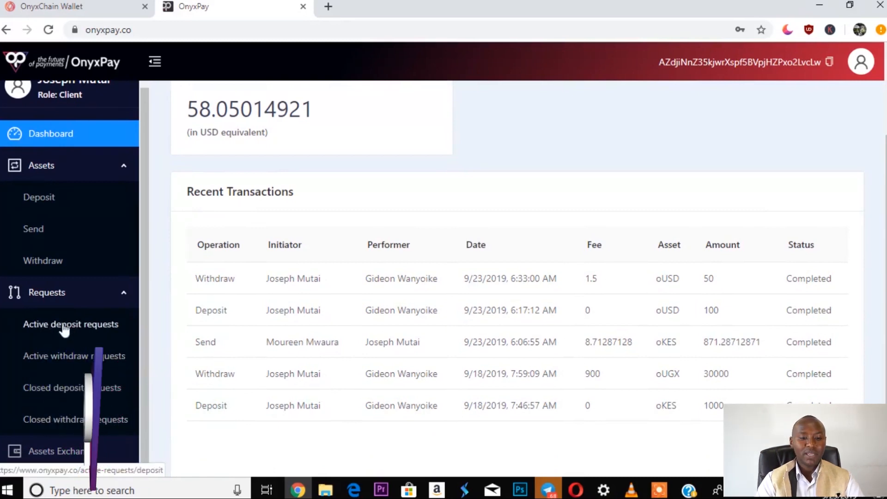
click(56, 329)
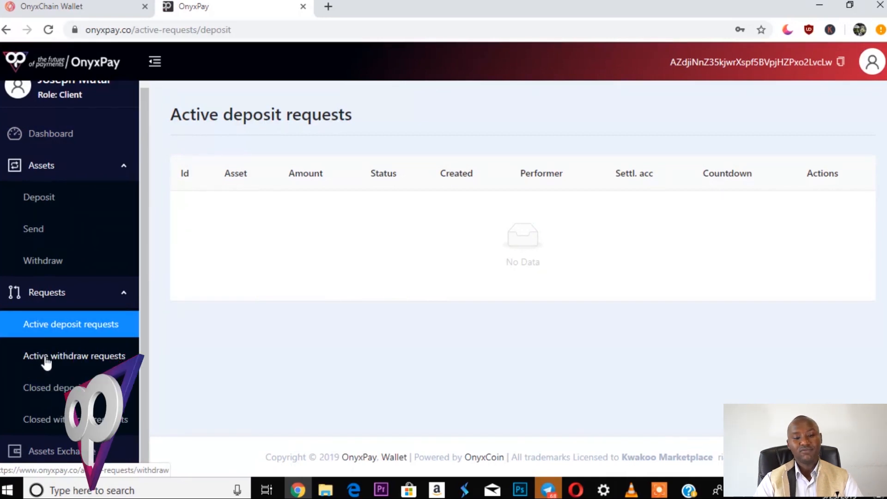
click(79, 364)
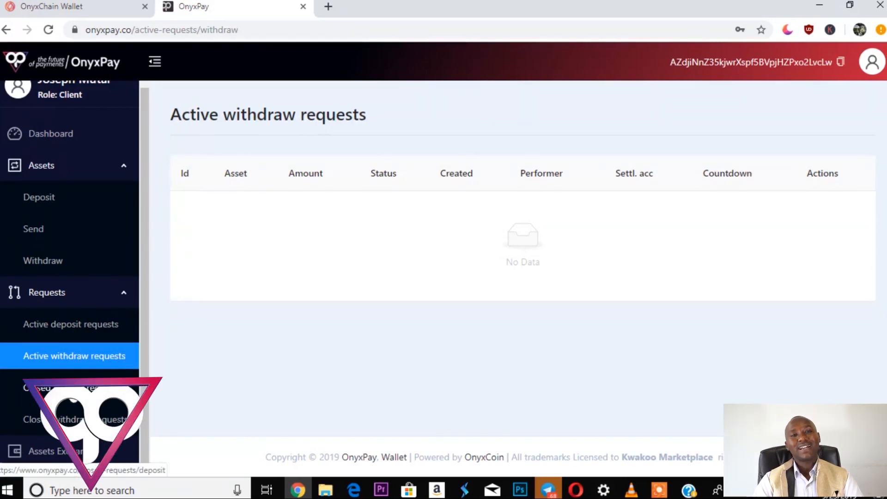
click(69, 387)
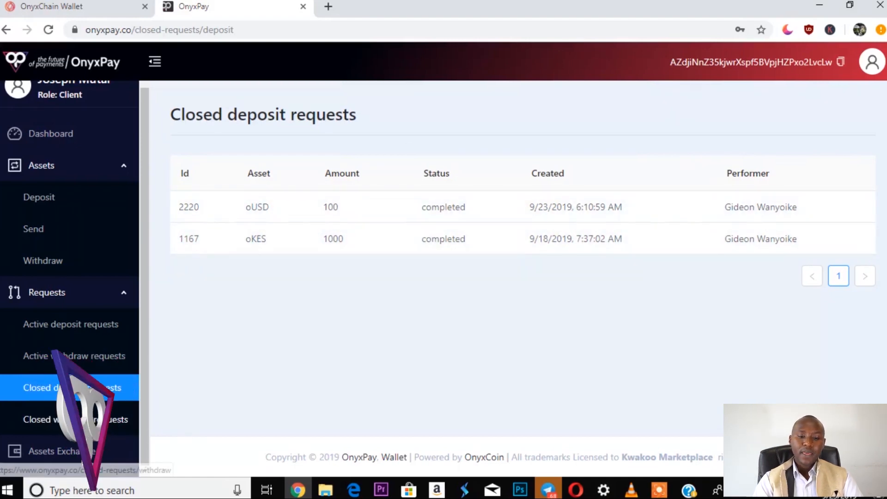
click(71, 420)
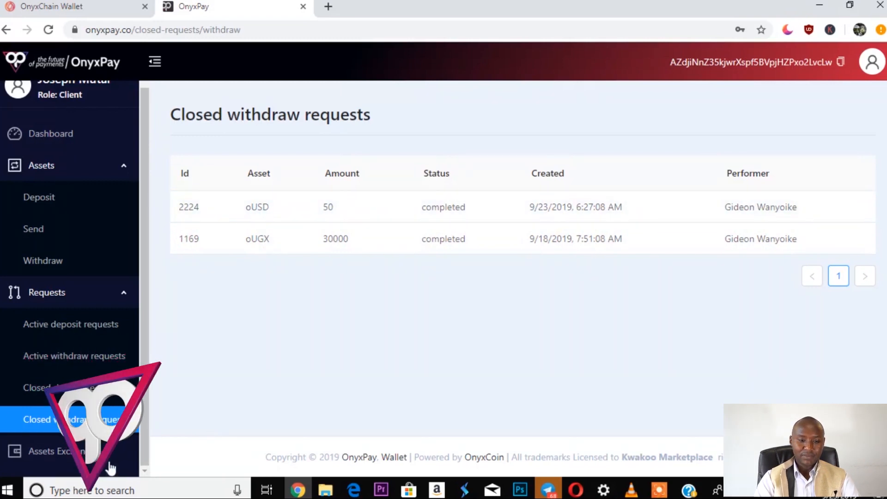
Step: Open the Assets Exchange page and set oUSD as the asset to sell and oEUR as the asset to buy
click(53, 453)
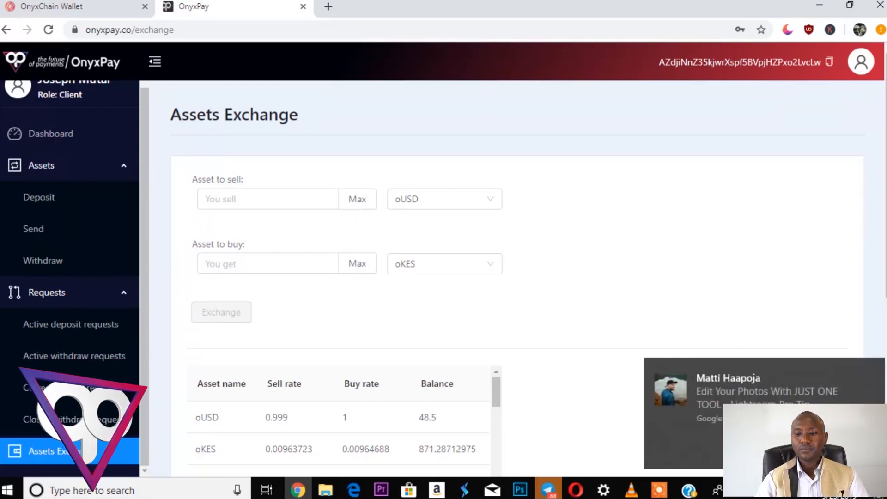
click(869, 369)
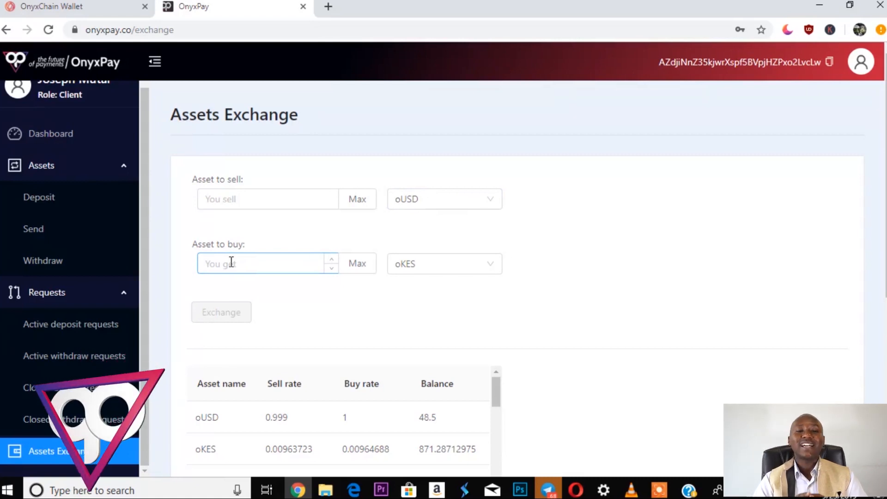
click(488, 205)
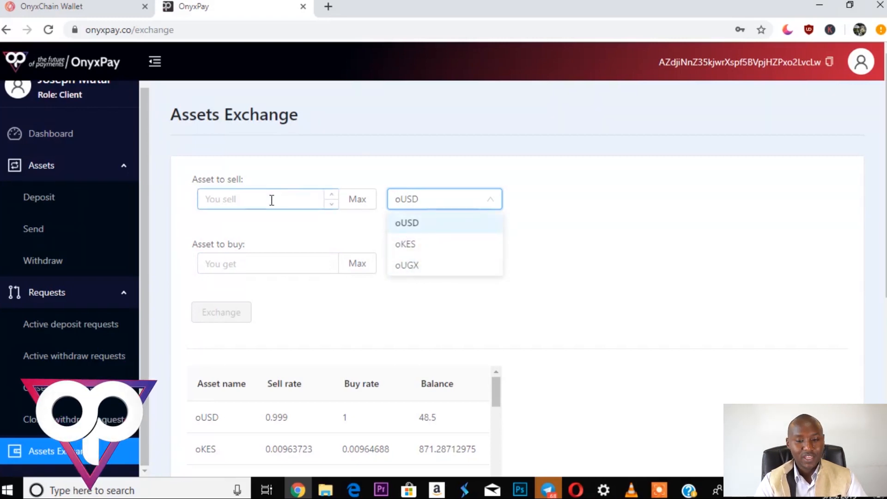
click(544, 271)
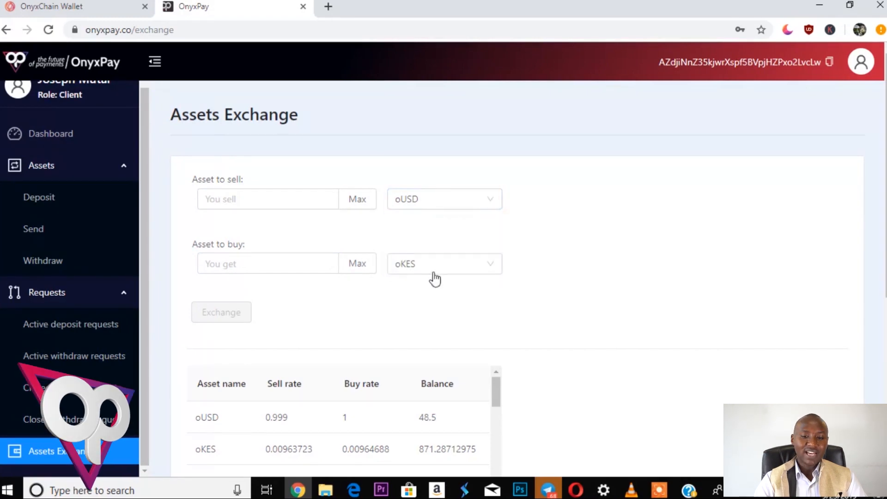
click(487, 204)
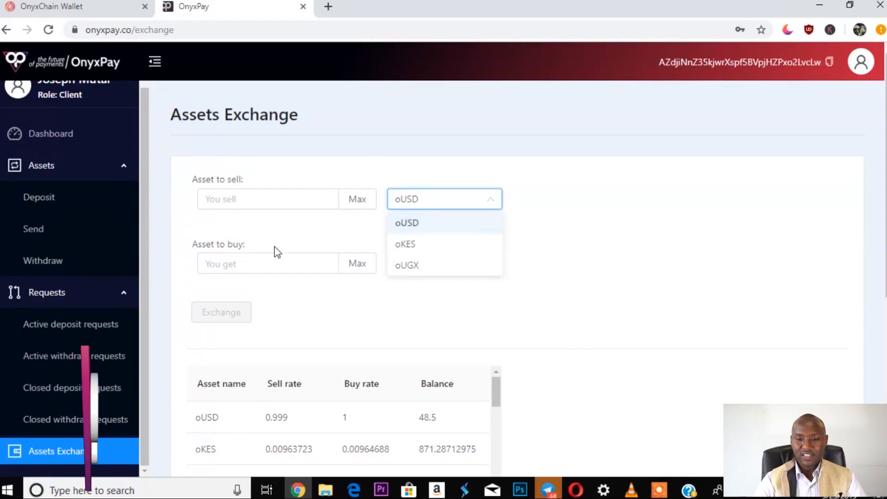
click(427, 229)
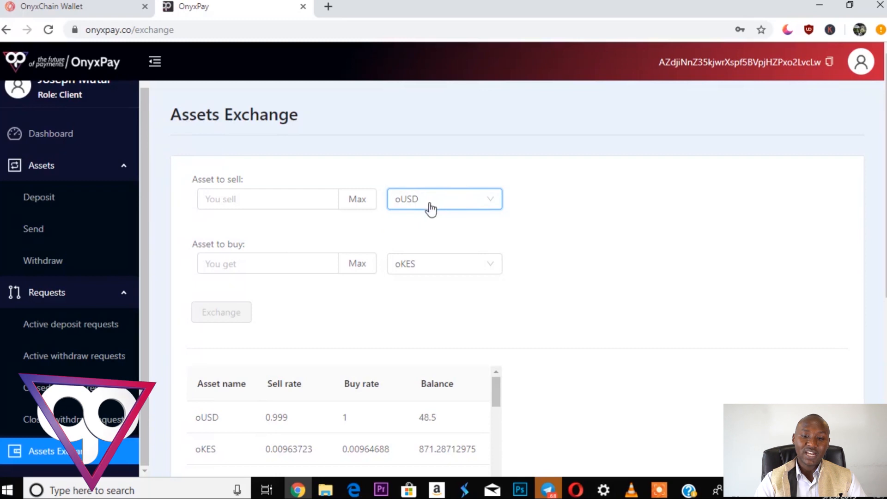
click(492, 271)
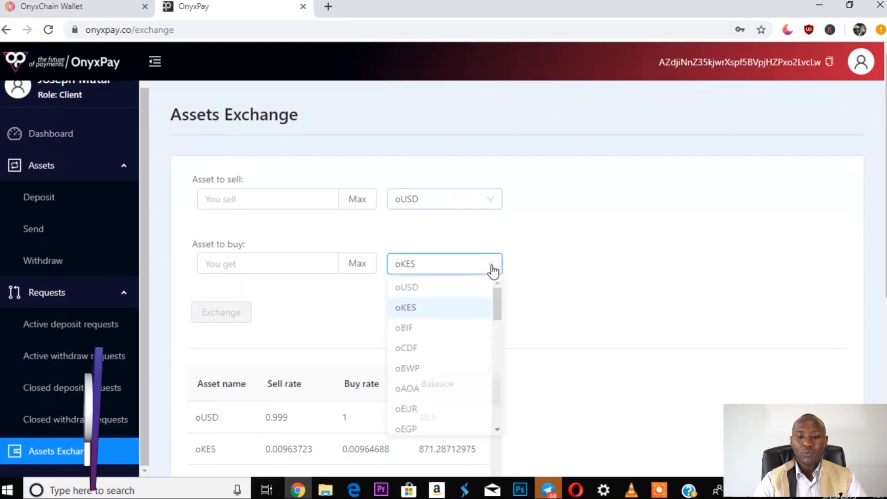
click(409, 418)
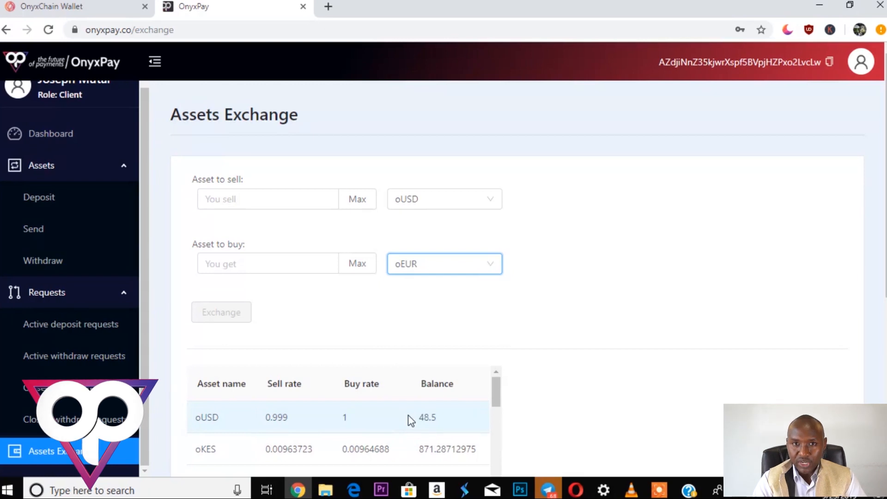
Step: Try sell amounts of 500, 50 and the maximum available oUSD for the exchange to oEUR
click(267, 201)
text(500)
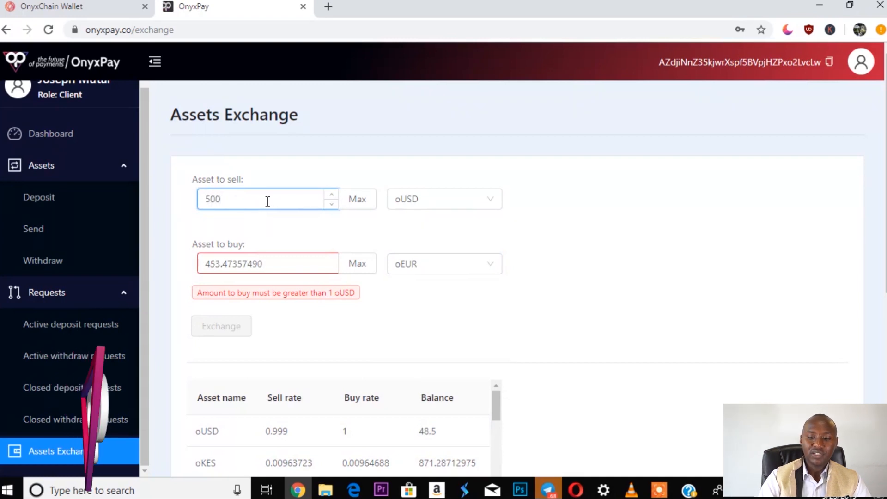
key(BackSpace)
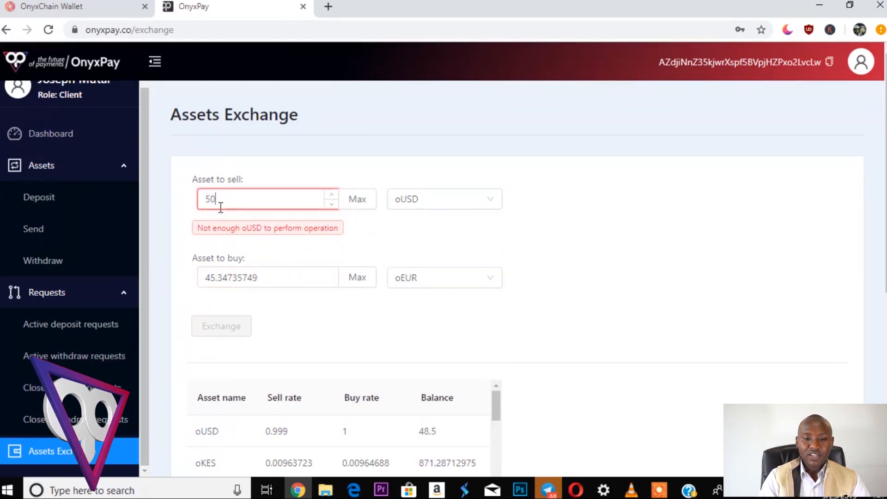
click(236, 282)
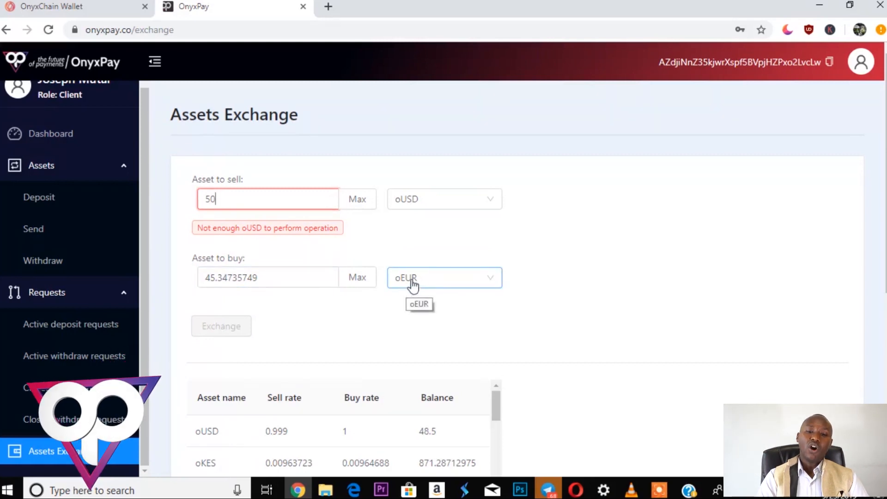
click(311, 277)
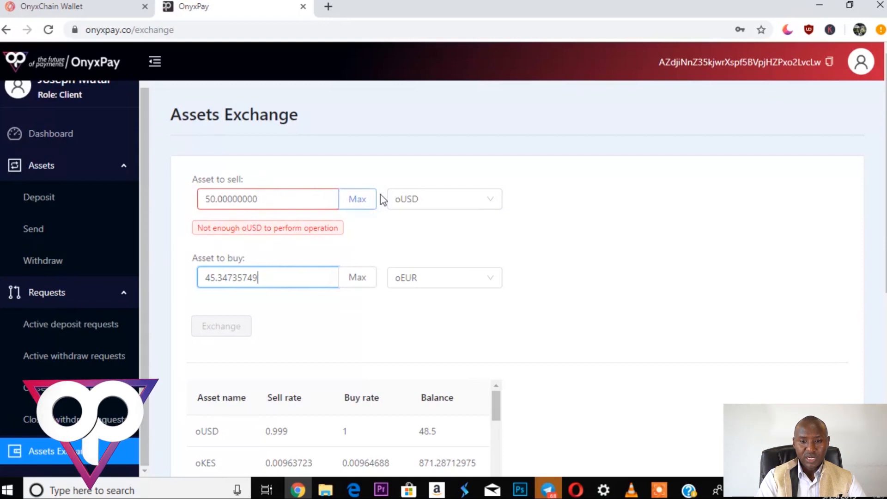
click(360, 202)
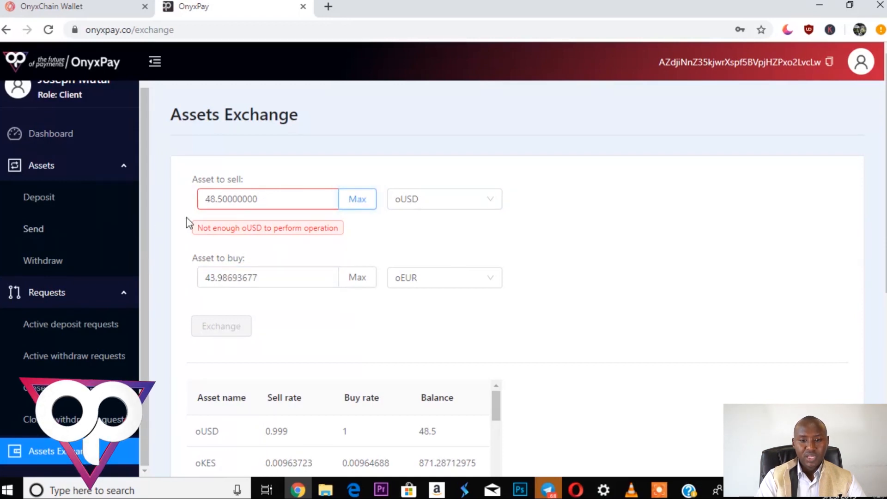
drag(216, 207, 210, 206)
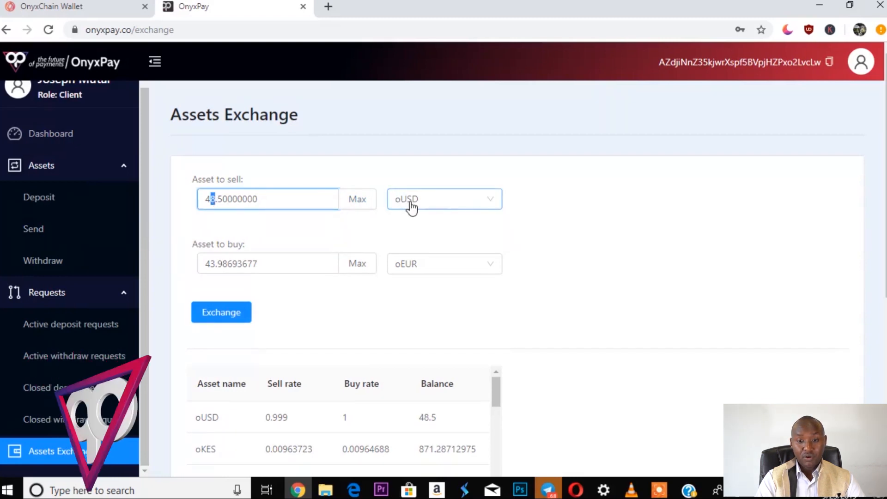
click(281, 232)
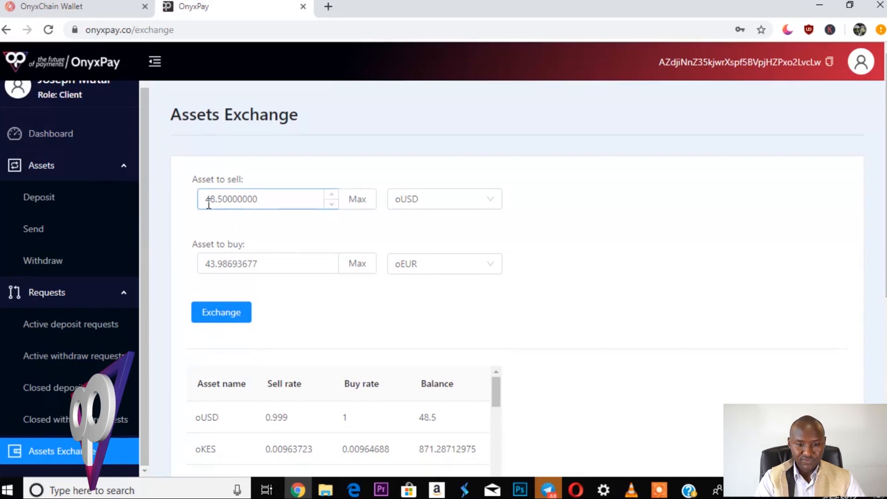
click(238, 226)
click(206, 264)
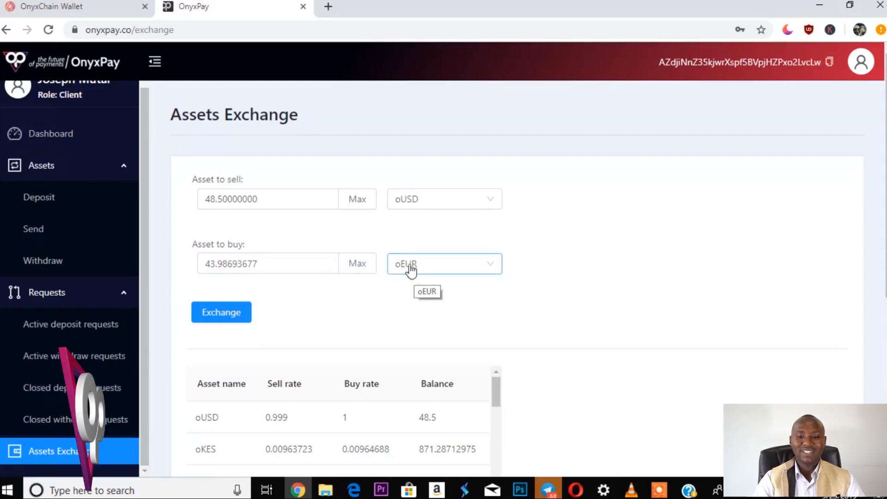
Step: Replace the amount of oUSD to sell with 20
click(262, 196)
key(ctrl+a)
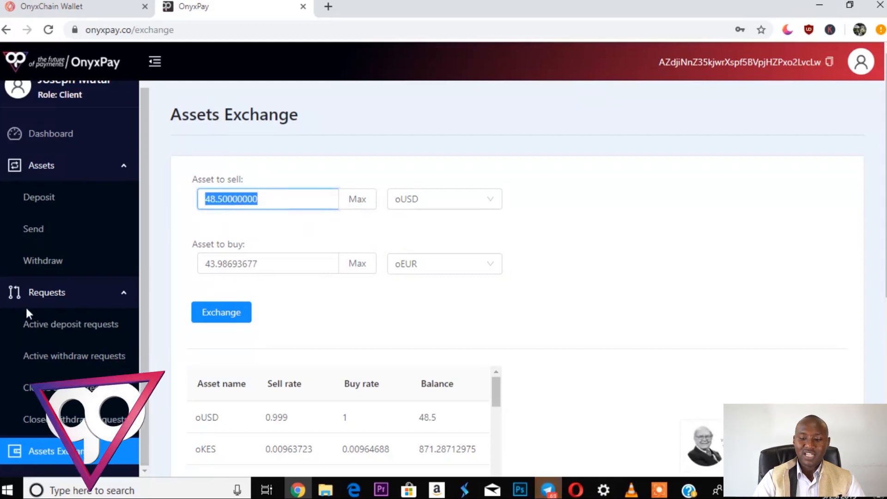
key(BackSpace)
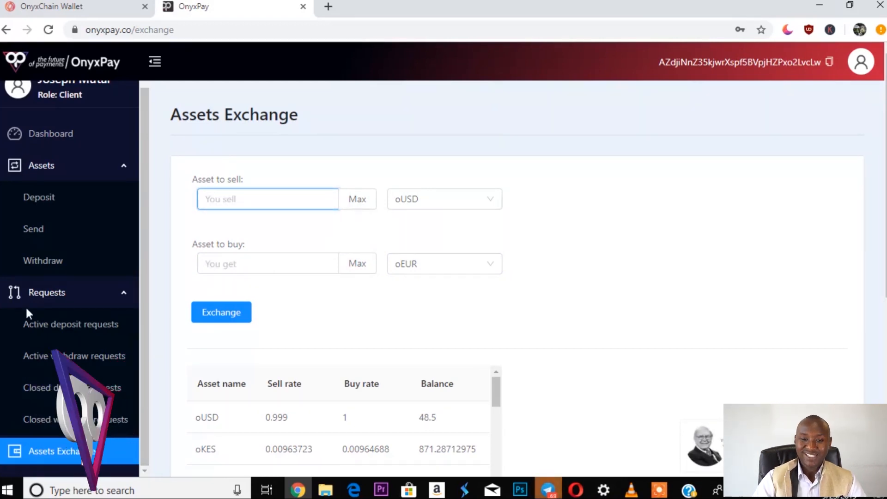
text(20)
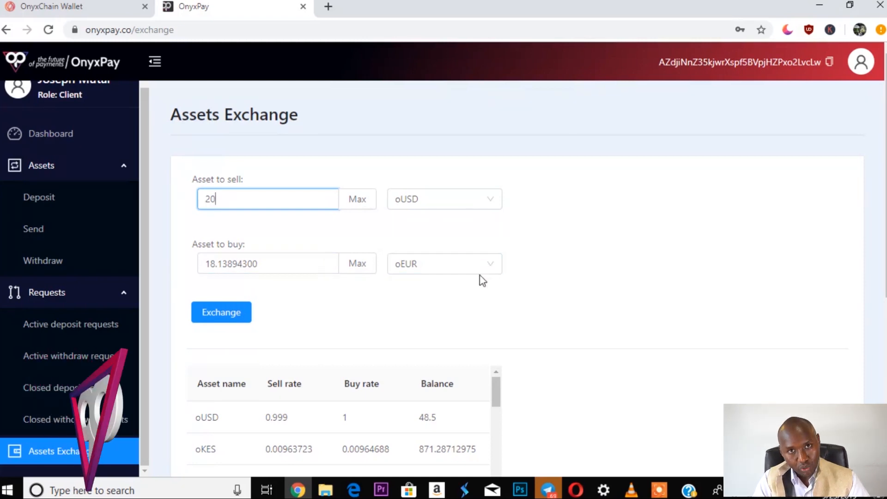
Step: Submit the exchange of oUSD to oEUR, unlocking the wallet with the wallet password, and dismiss the notification
click(217, 312)
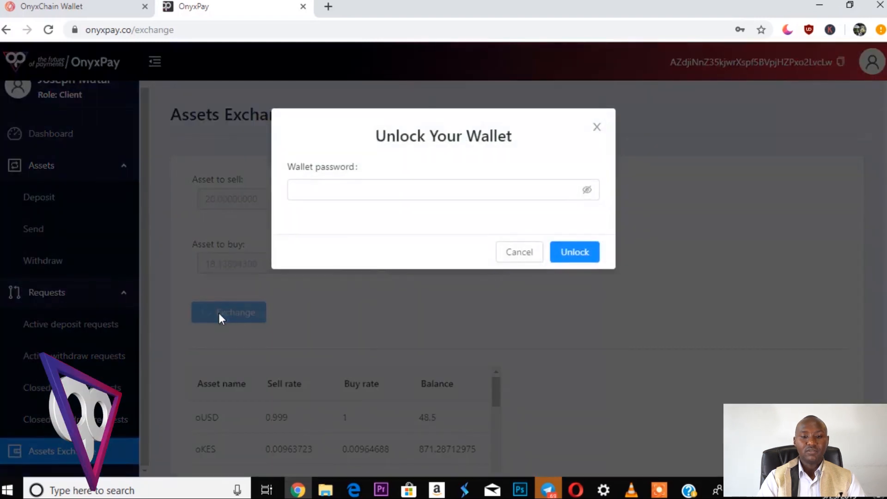
click(309, 194)
text(*****)
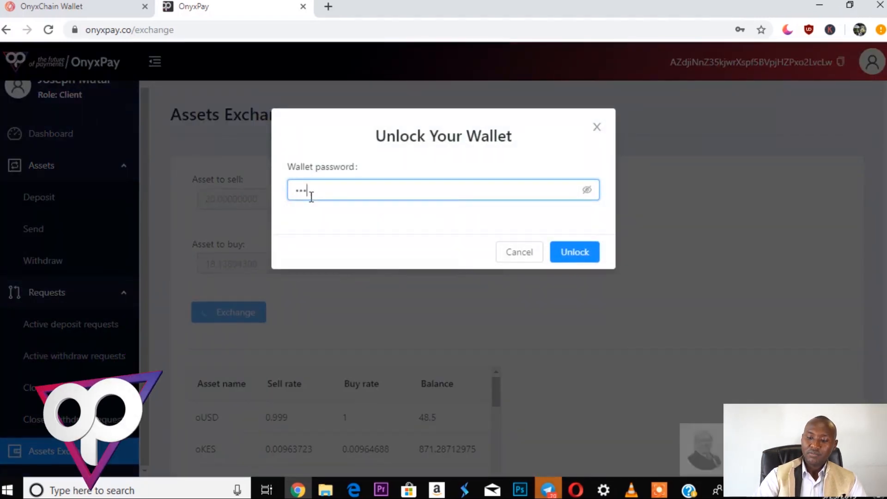
key(Return)
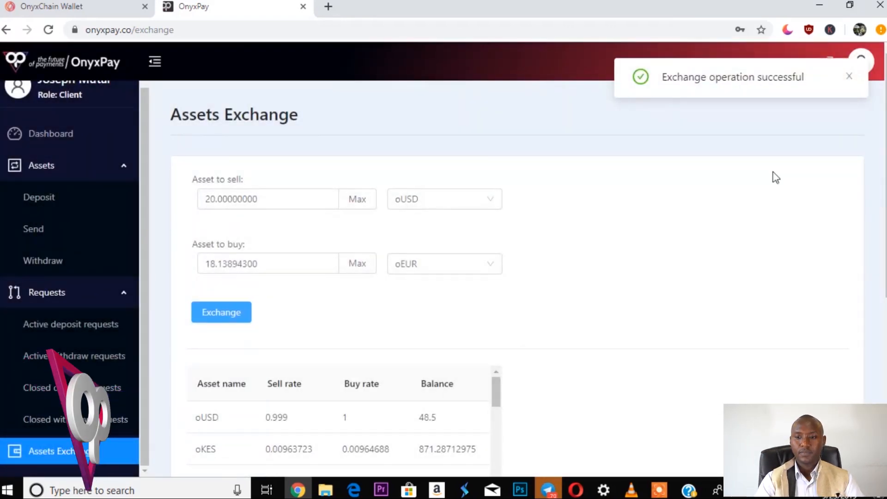
click(847, 77)
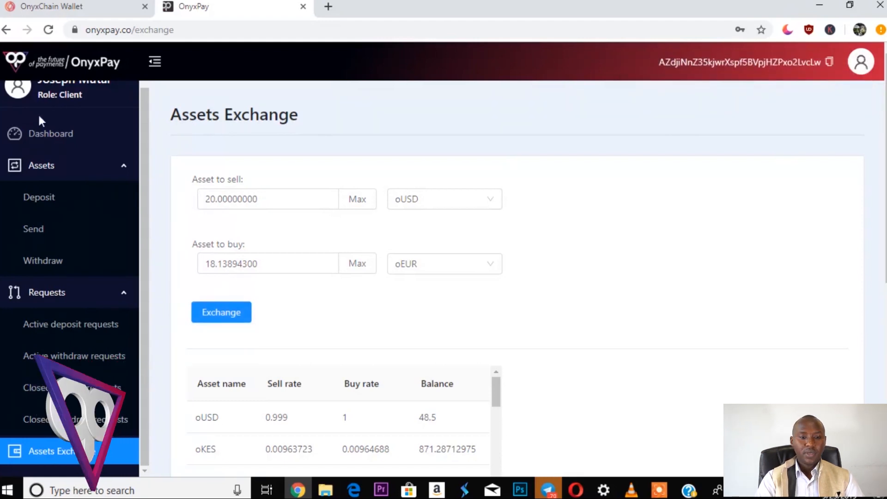
Step: Return to the dashboard and check the detailed balance per asset after the exchange, closing it when done
click(50, 134)
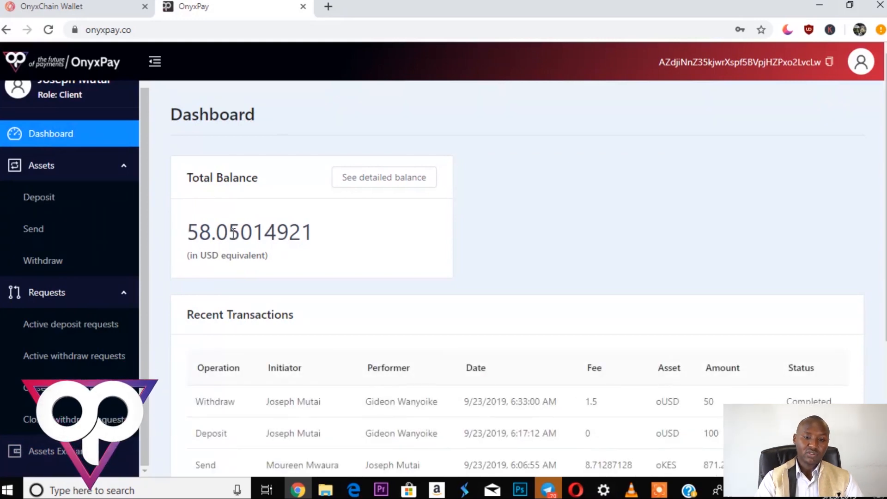
click(396, 182)
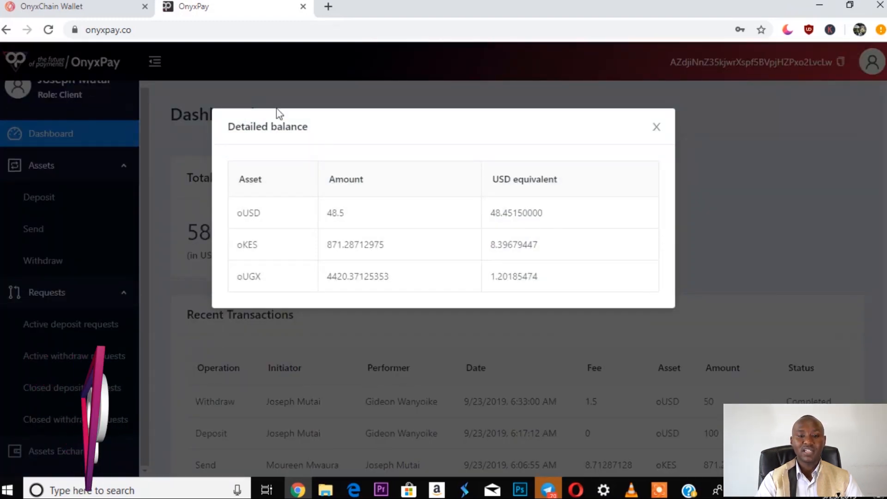
click(655, 128)
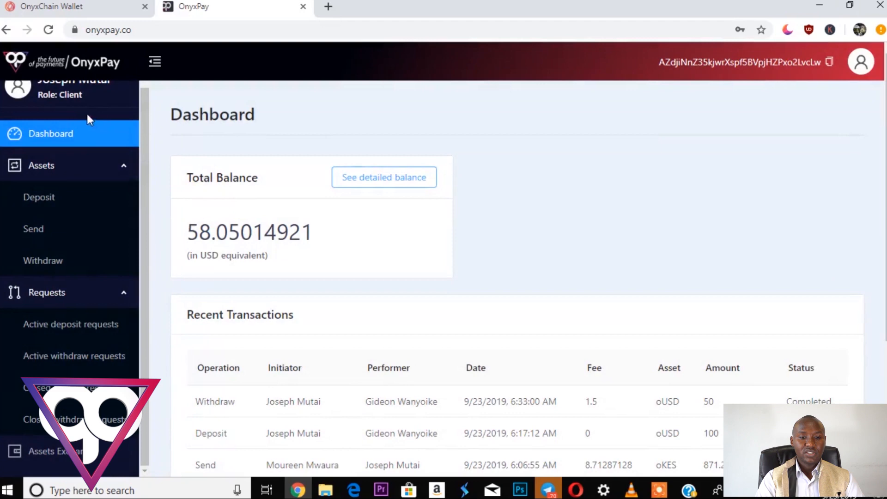
Step: Reload the dashboard and review the detailed balance per asset, closing it when done
click(48, 30)
click(385, 186)
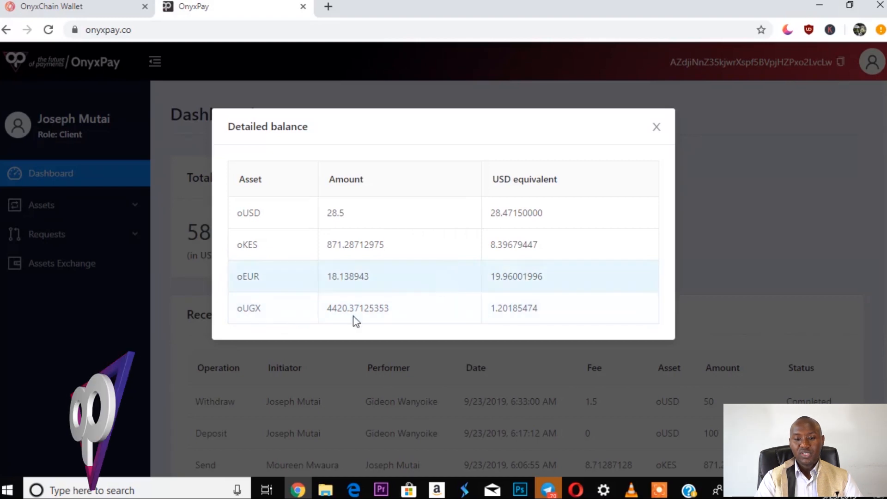
click(656, 127)
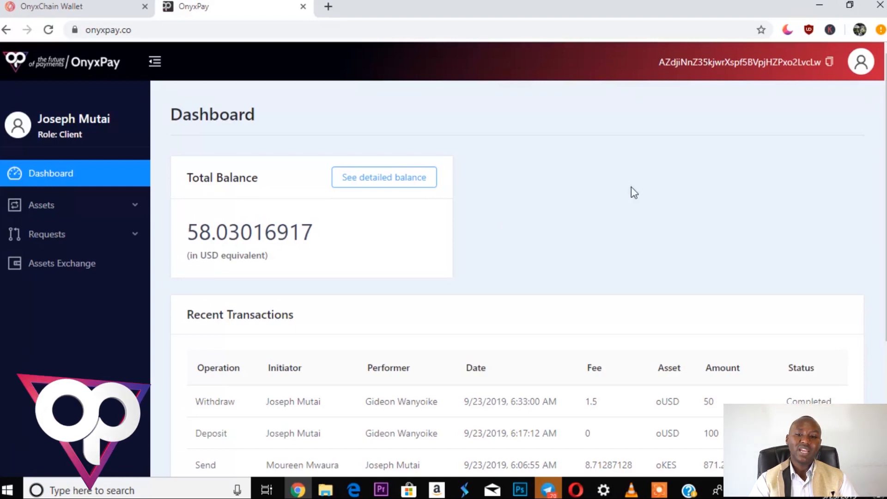
Step: Open the user profile and review the wallet address, referral information, user settings and settlement accounts
click(861, 61)
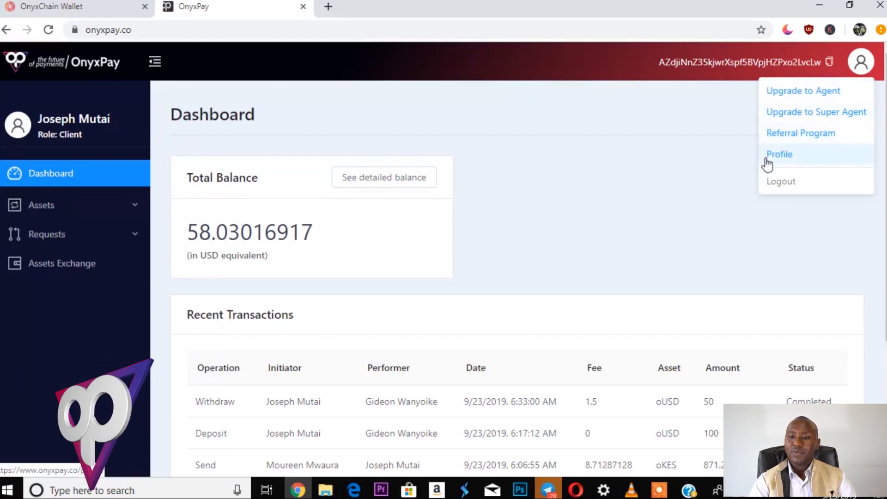
click(781, 154)
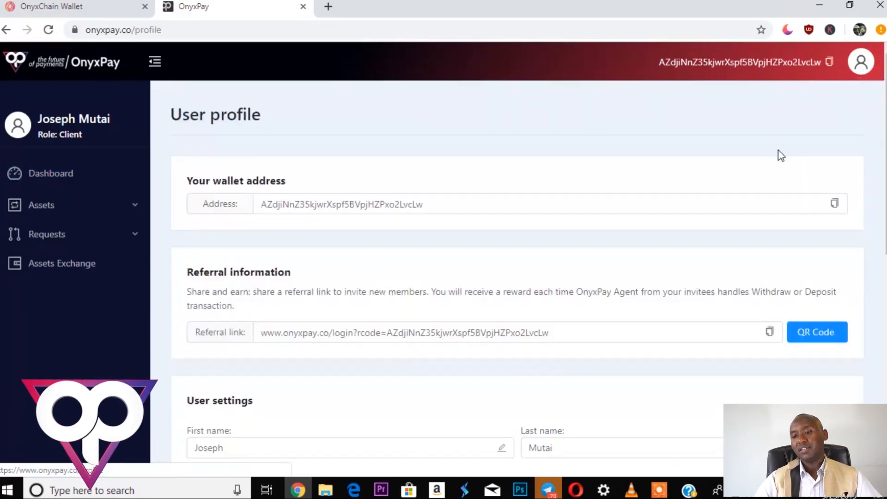
scroll(518, 291, down, 1)
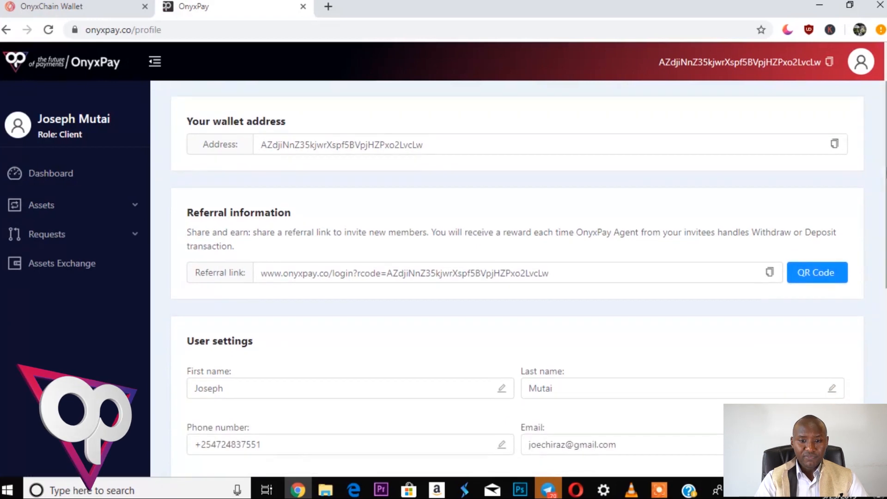
click(307, 149)
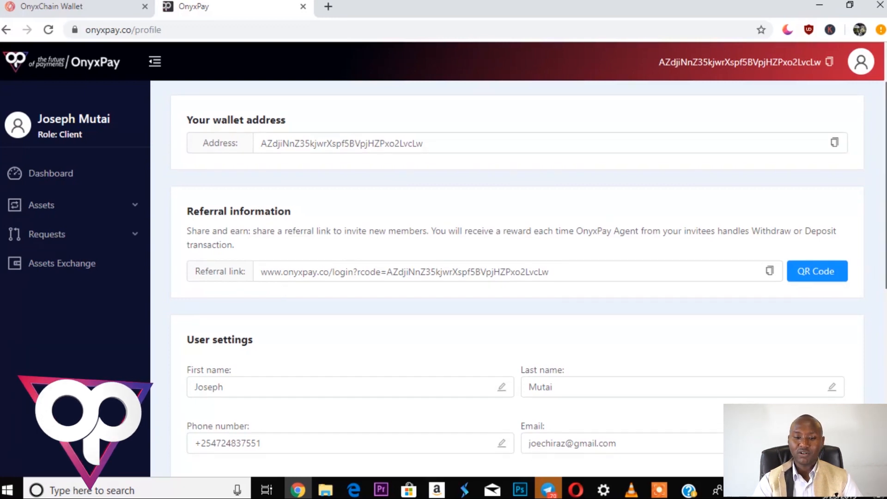
scroll(873, 270, down, 3)
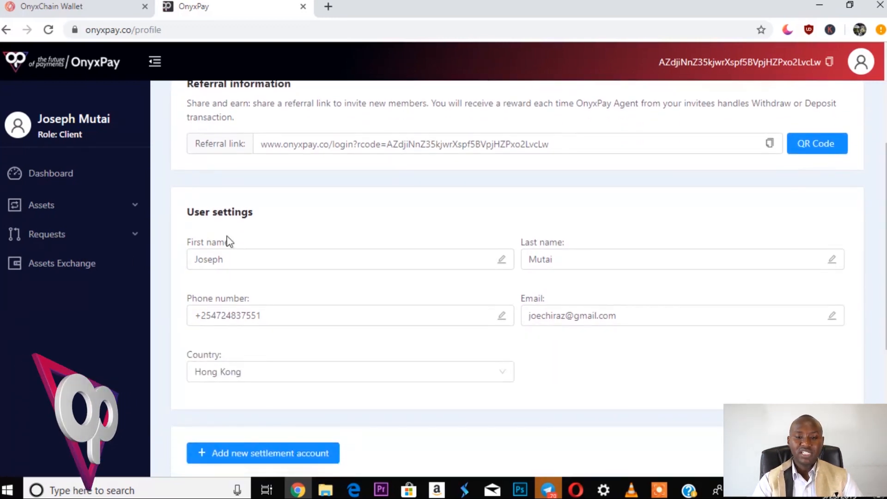
click(209, 254)
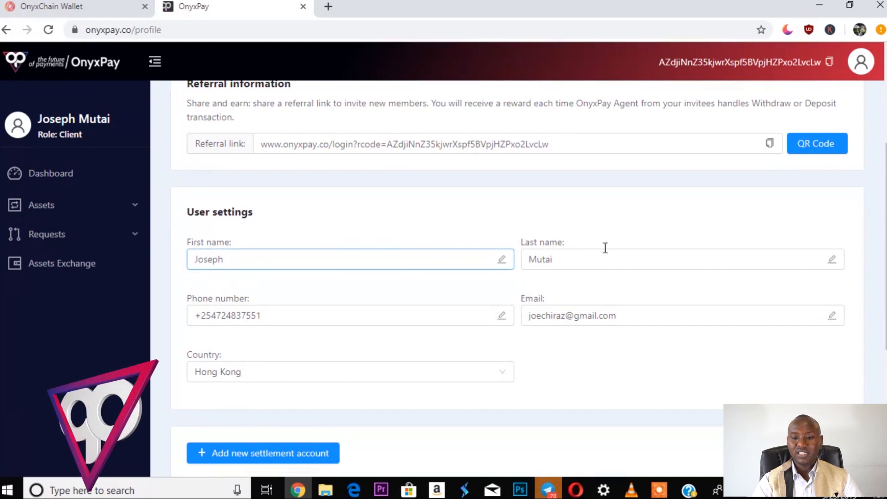
click(582, 308)
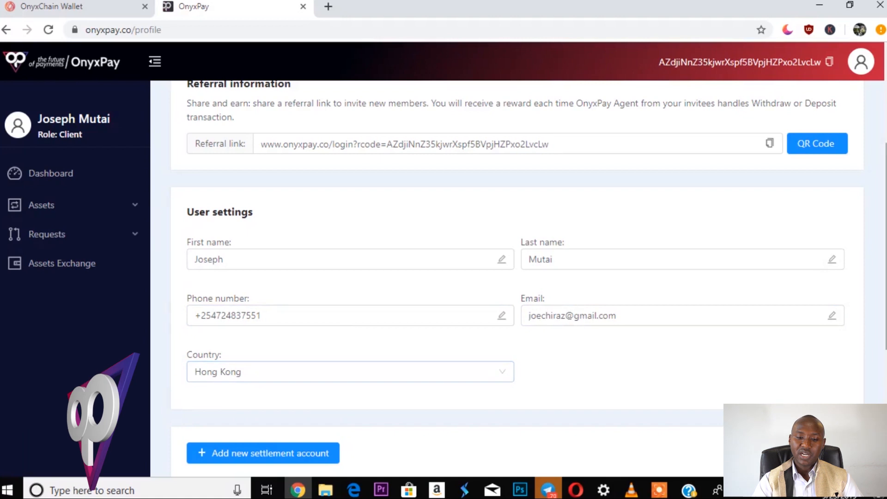
scroll(871, 296, down, 5)
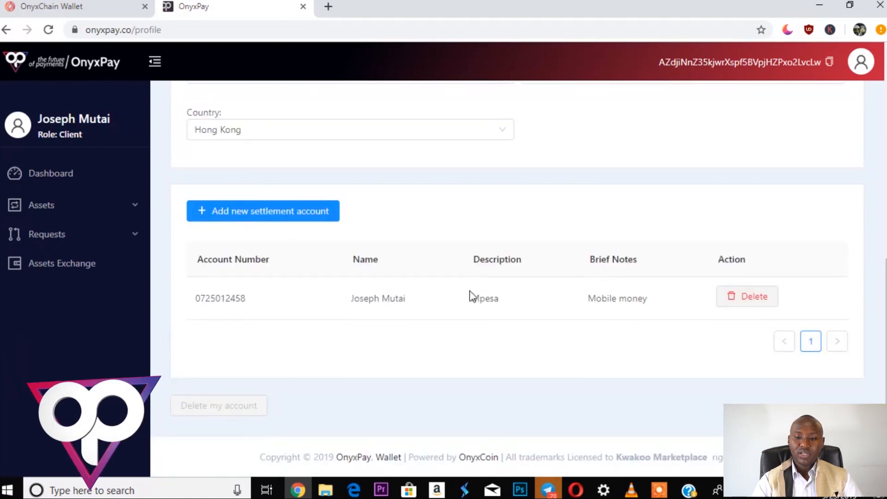